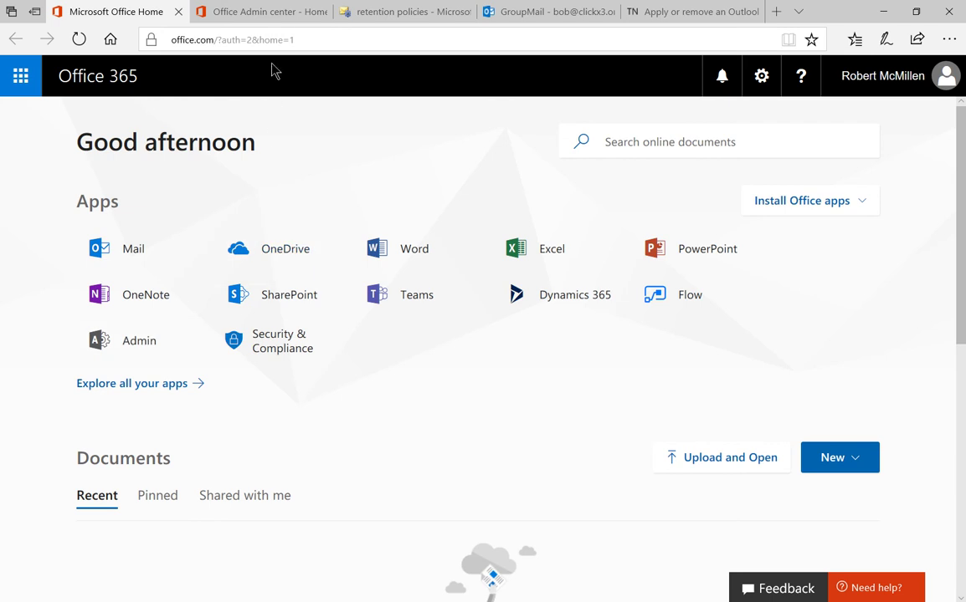
Go to the Office 365 admin center, list its admin centers, and switch to the retention policies page of the Exchange admin center.
click(266, 11)
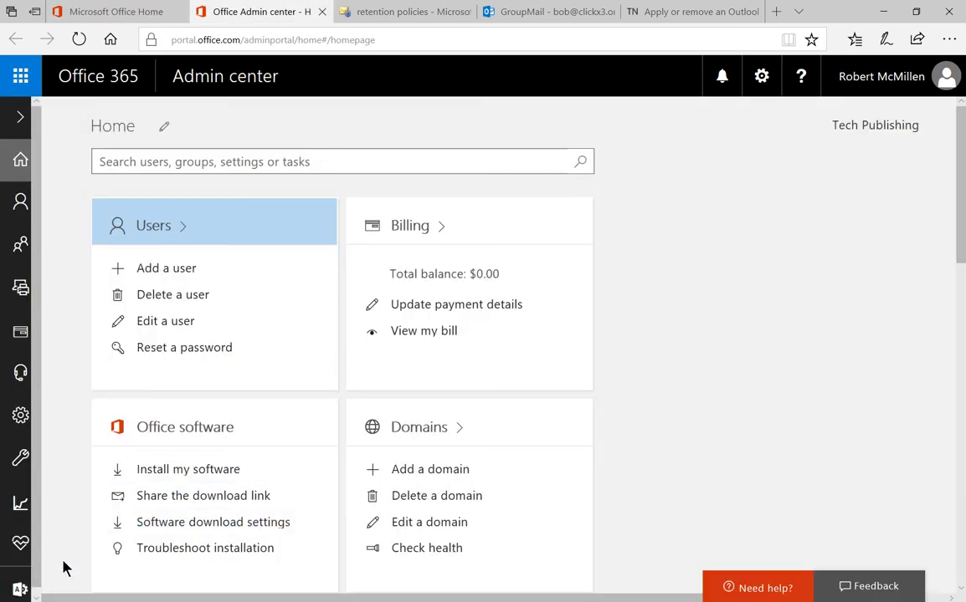
click(18, 588)
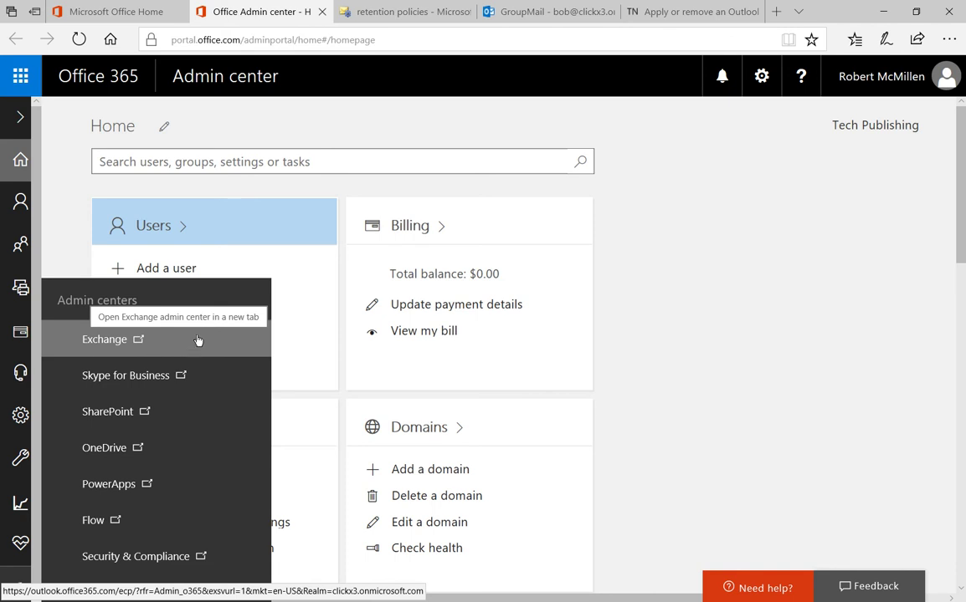
click(421, 13)
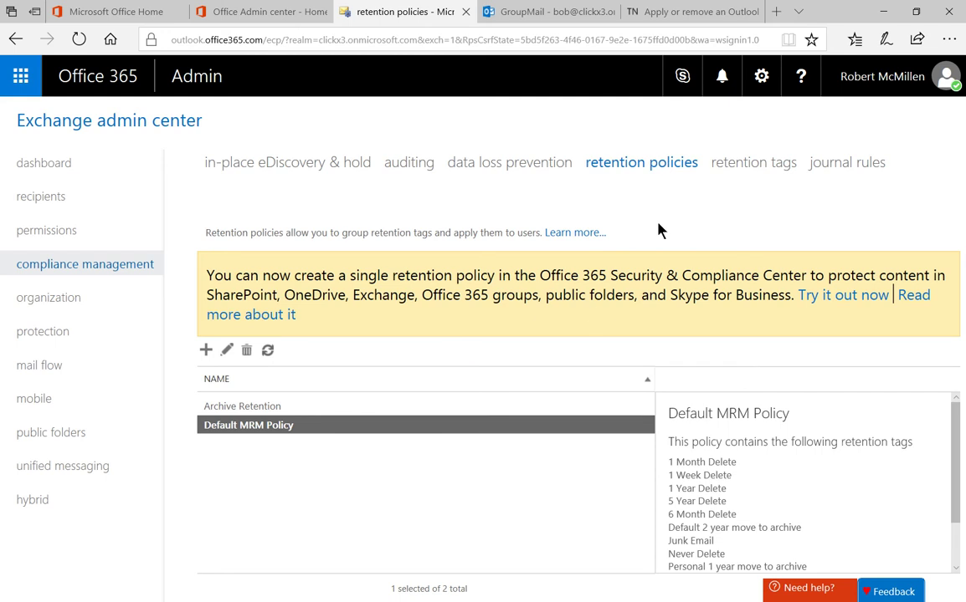
Start a new retention policy in a maximized window and name it AutoArchive.
click(206, 351)
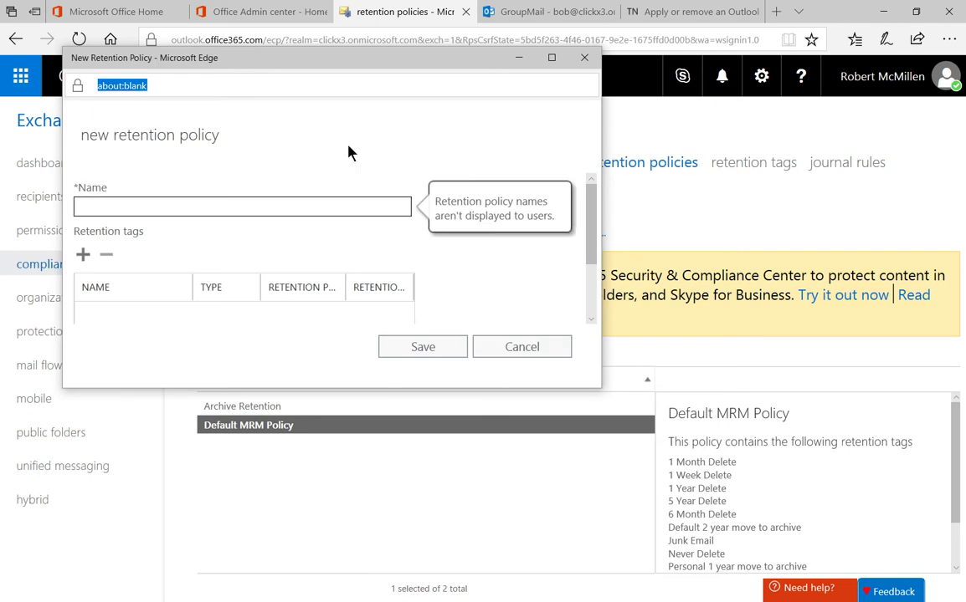
click(558, 66)
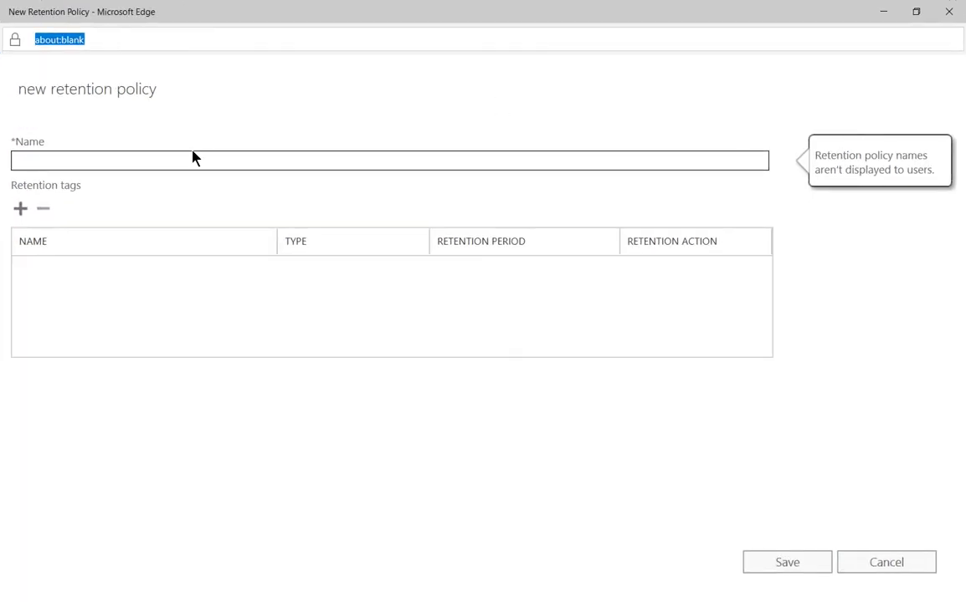
click(192, 159)
text(AutoArchiv)
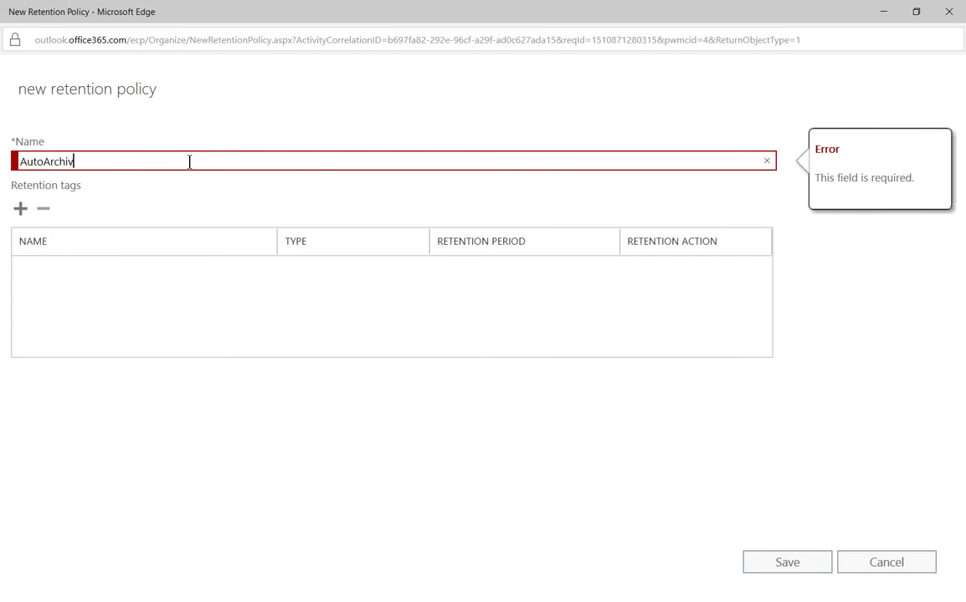
text(e)
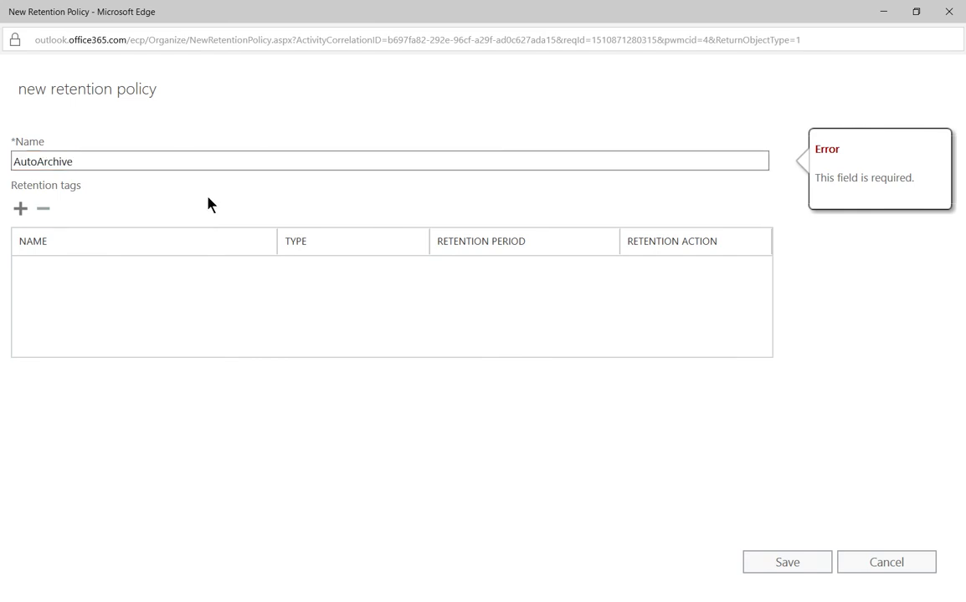
key(Tab)
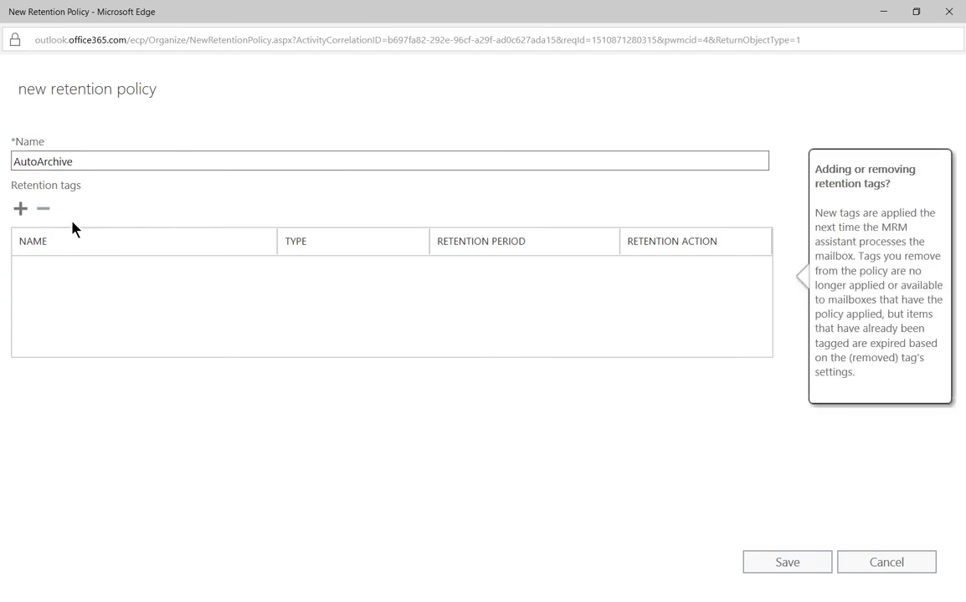
Review the available delete and archive retention tags and add "Personal 1 year move to archive" to the policy.
click(20, 209)
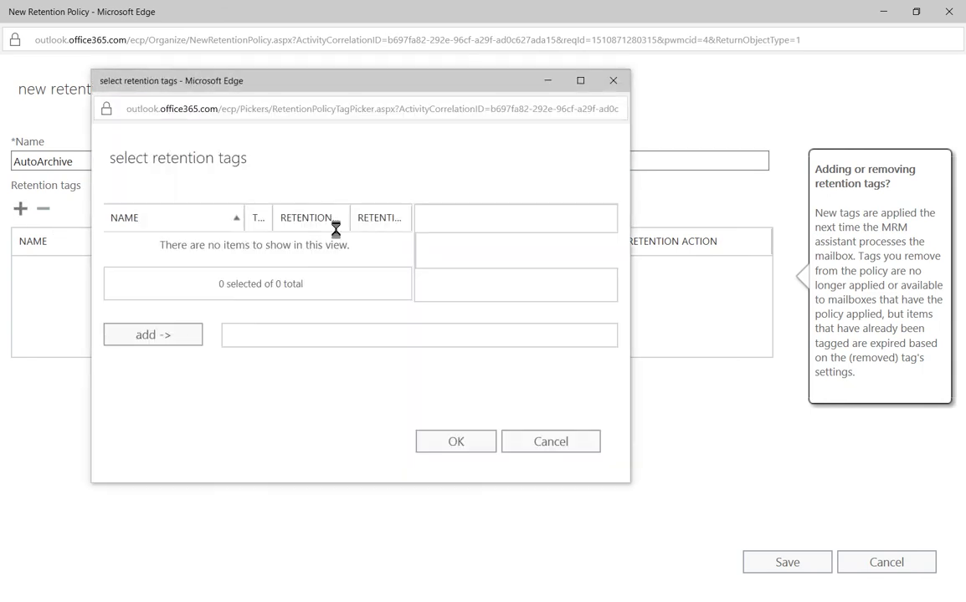
click(580, 81)
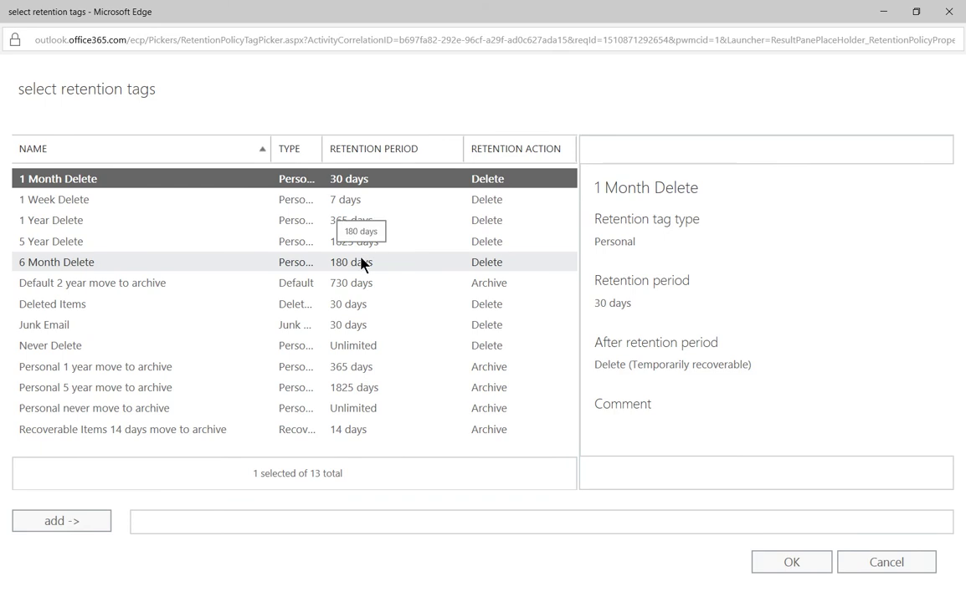
click(124, 199)
click(136, 221)
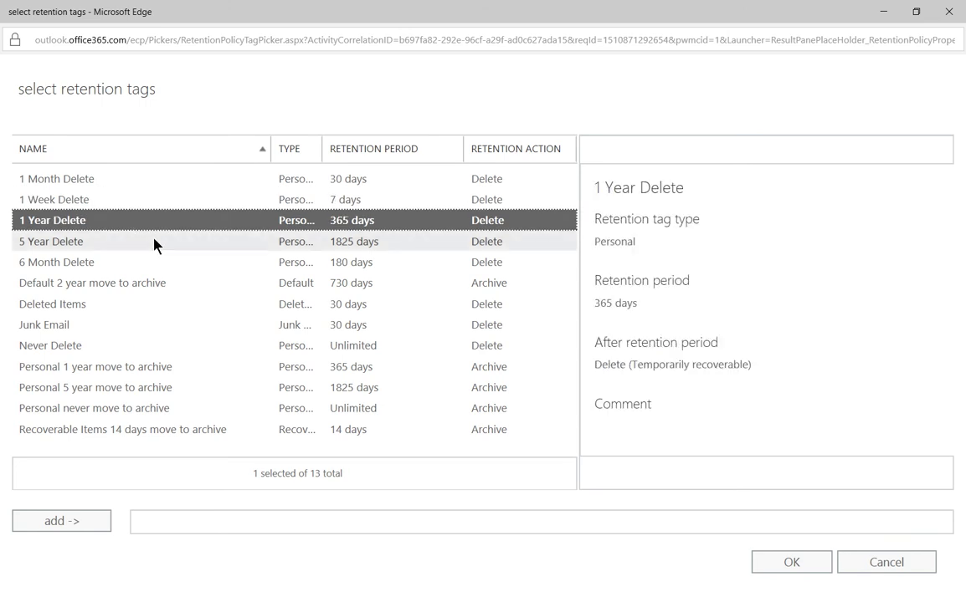
click(158, 263)
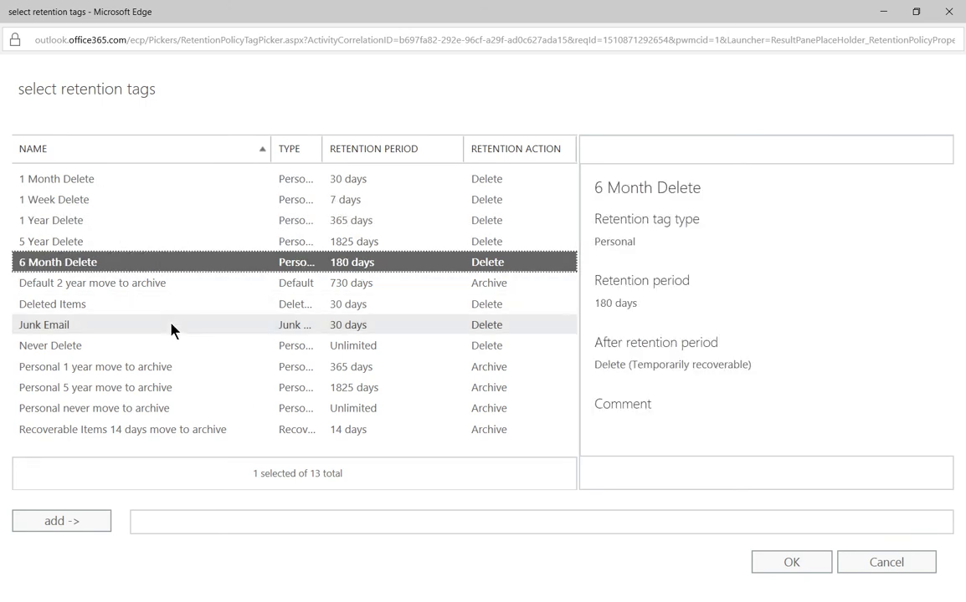
click(219, 368)
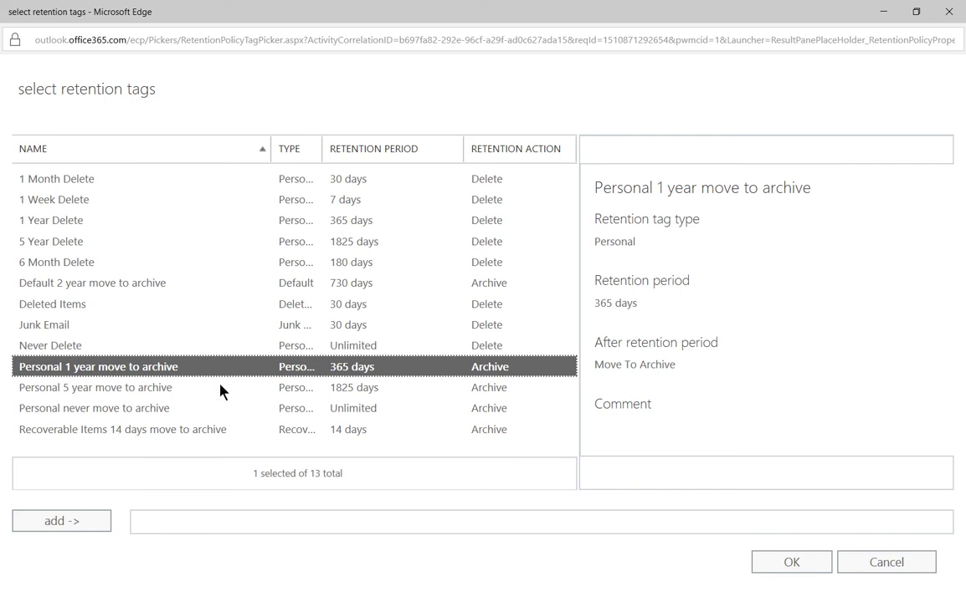
click(222, 390)
click(218, 411)
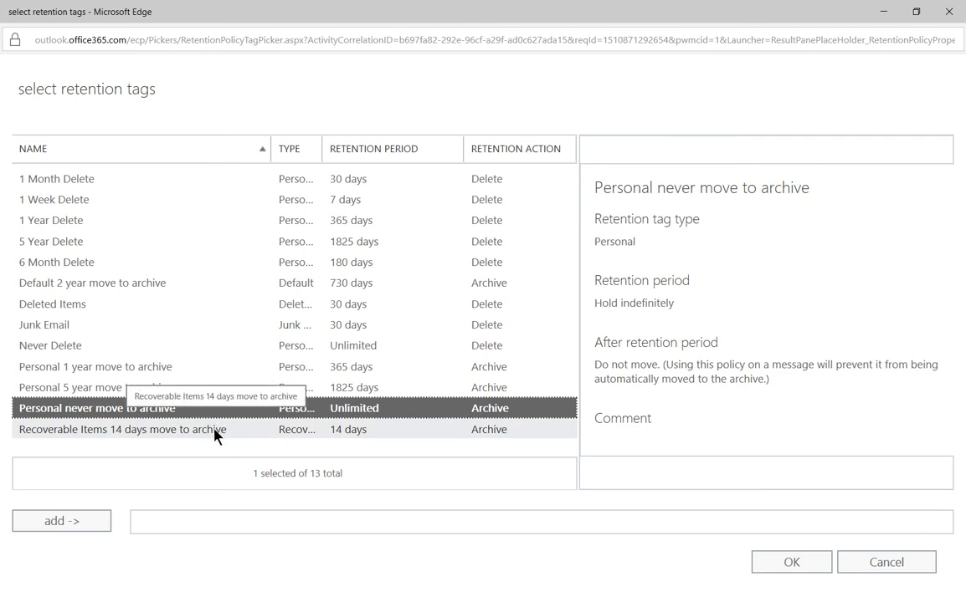
click(216, 431)
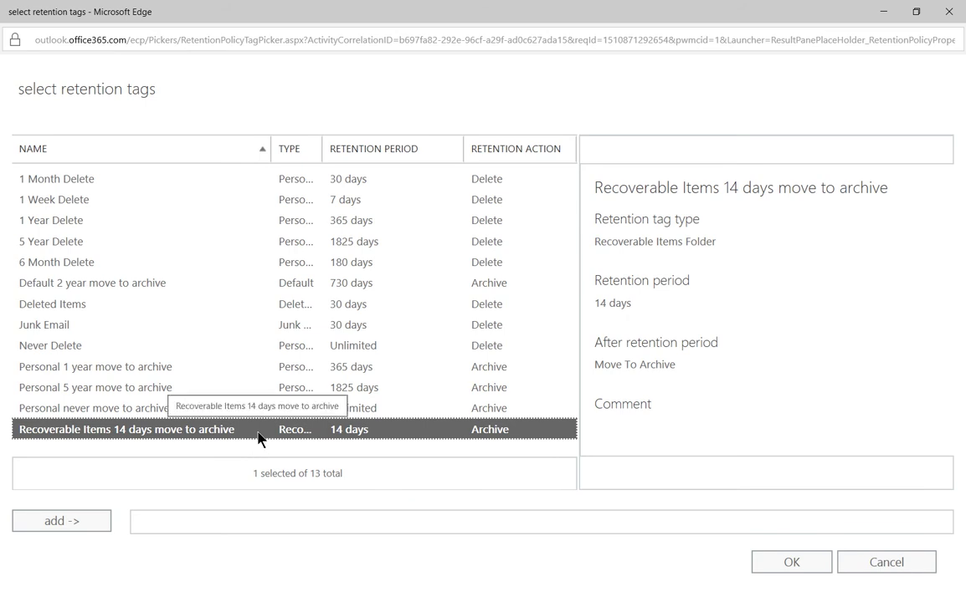
double_click(163, 369)
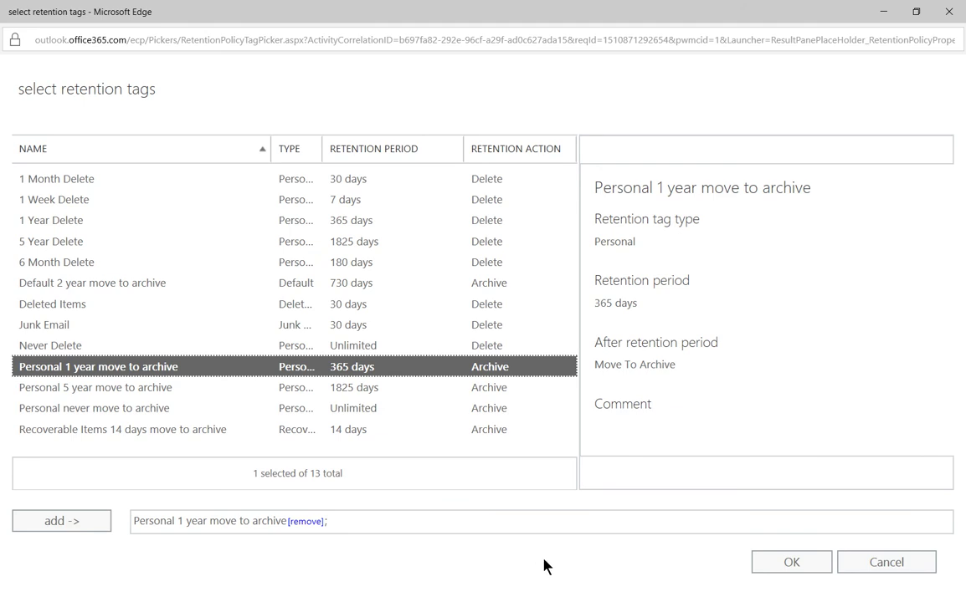
click(776, 564)
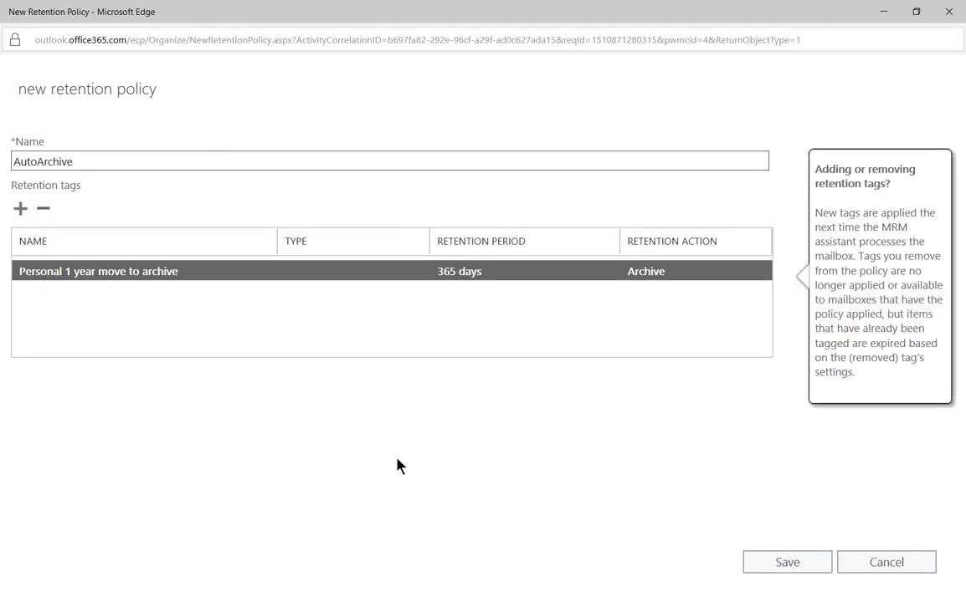
Save the AutoArchive policy without adding any further retention tag.
click(21, 210)
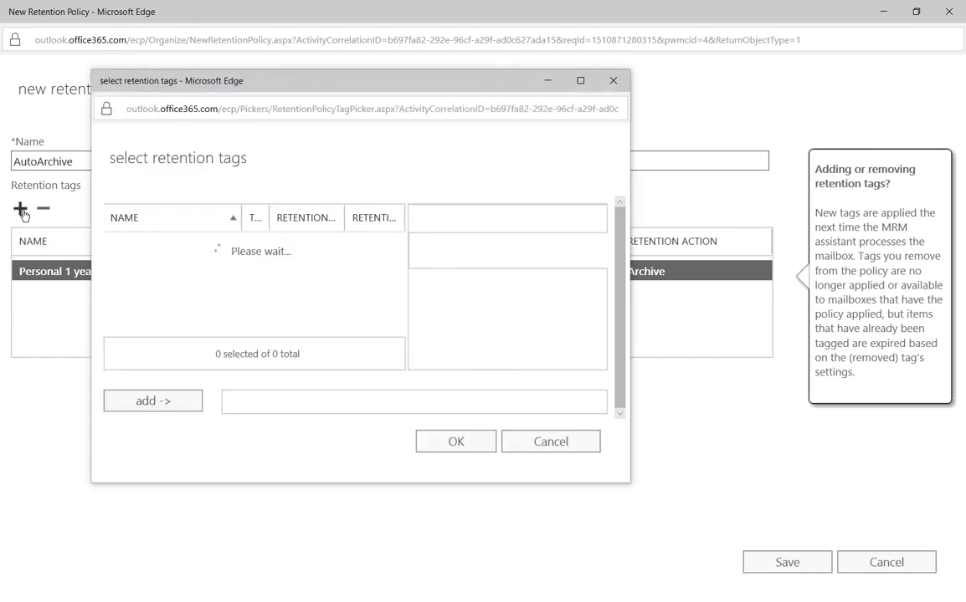
click(542, 451)
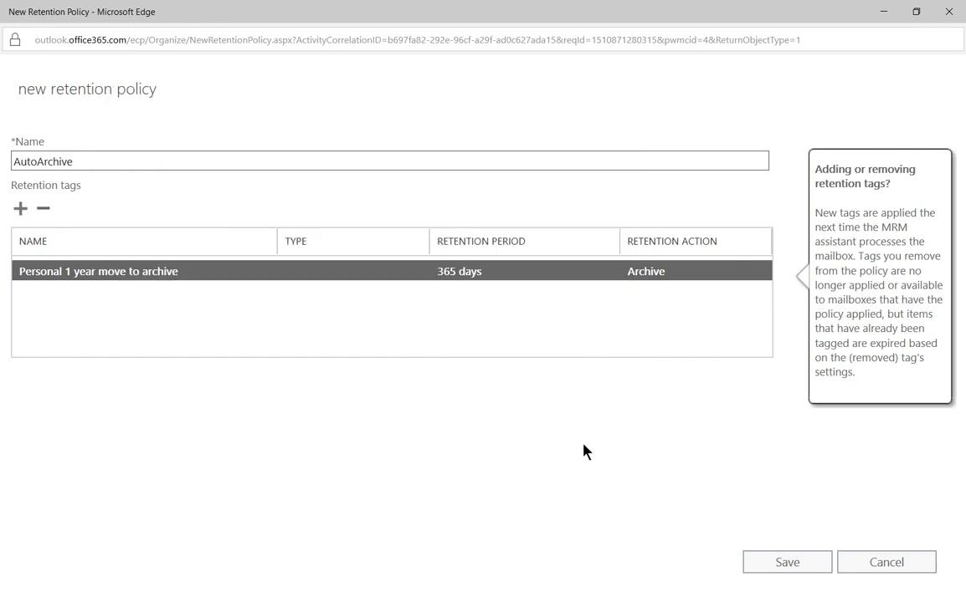
click(791, 564)
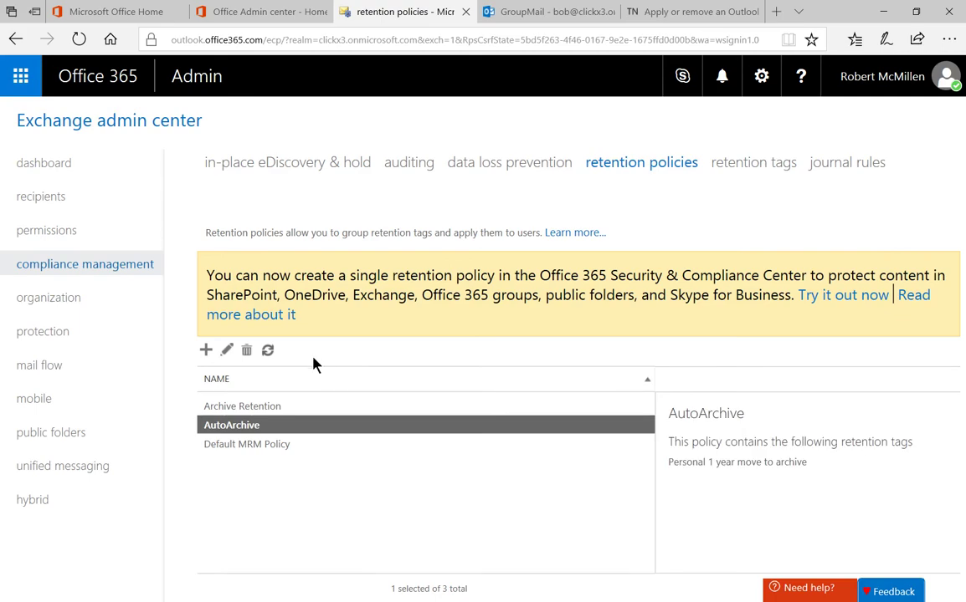
Create and save another retention policy named AutoDelete containing the 1 Year Delete tag.
click(207, 350)
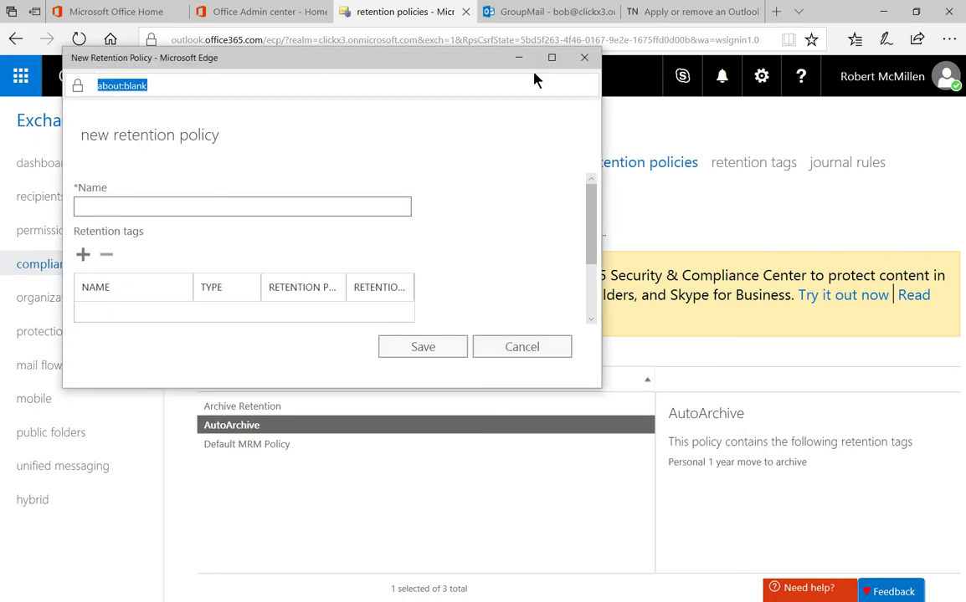
click(549, 60)
text(AutoDelete)
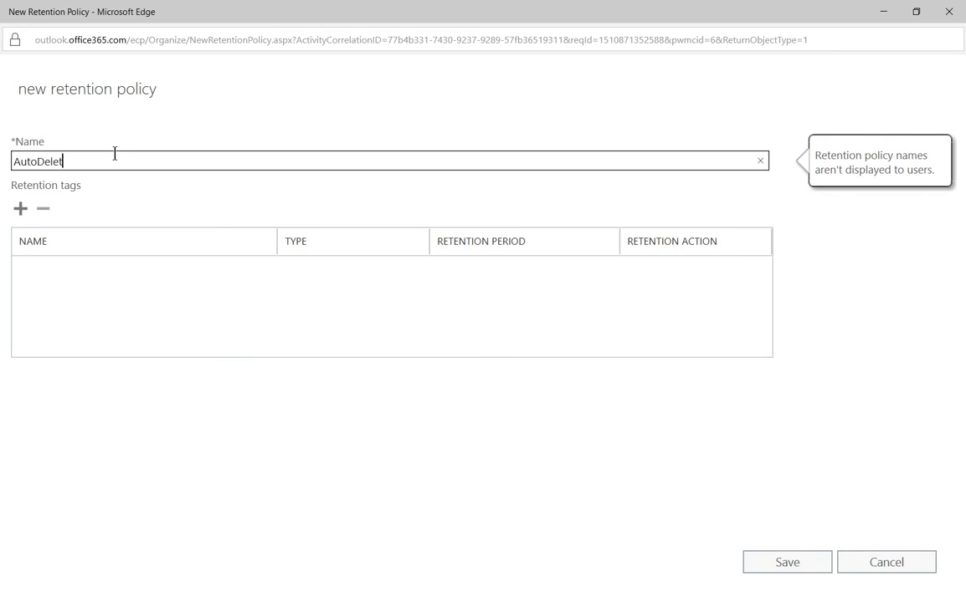
click(20, 208)
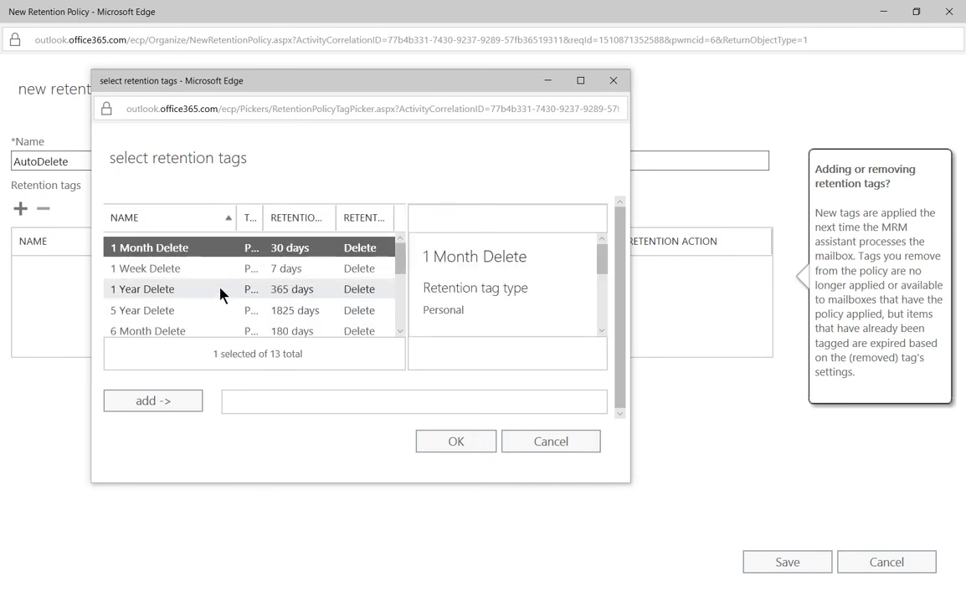
double_click(279, 291)
click(442, 442)
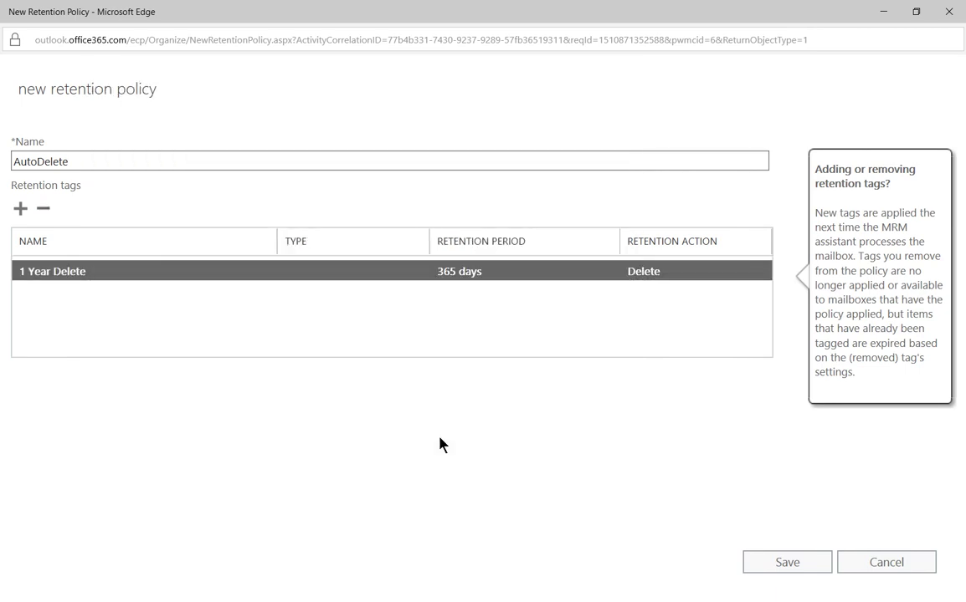
click(789, 564)
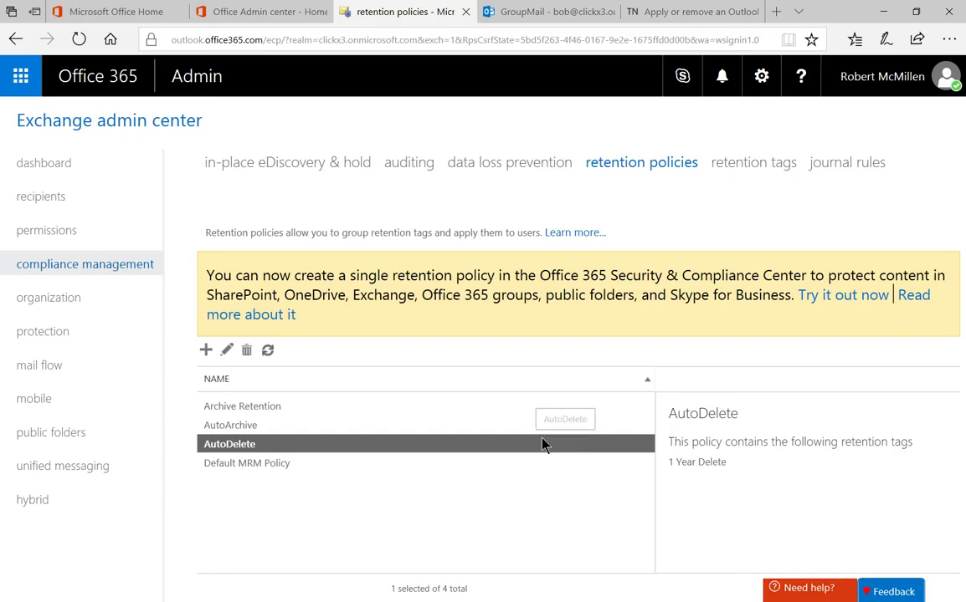
Open the first recipient mailbox for editing in a maximized window and show its mailbox features.
click(72, 203)
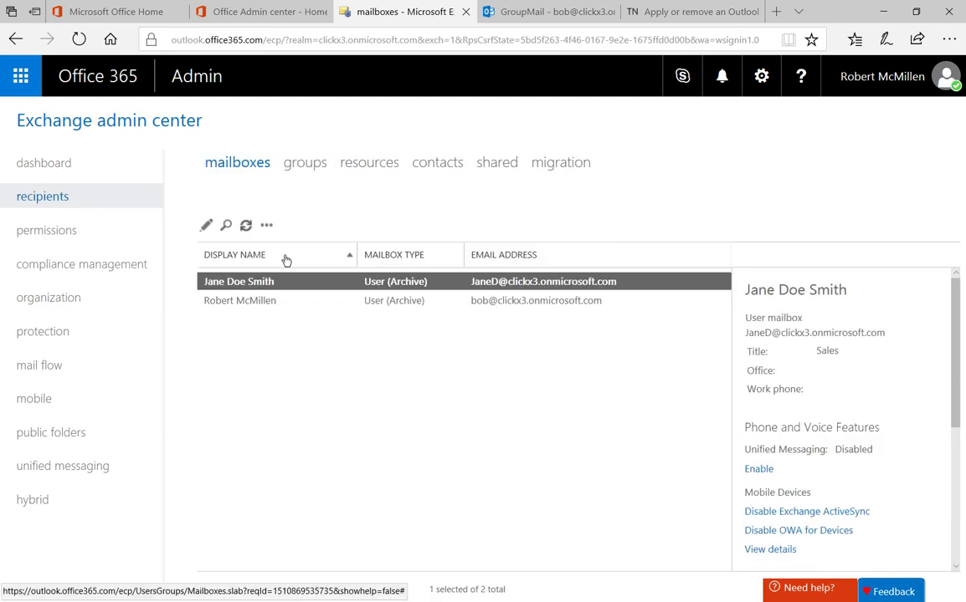
double_click(341, 284)
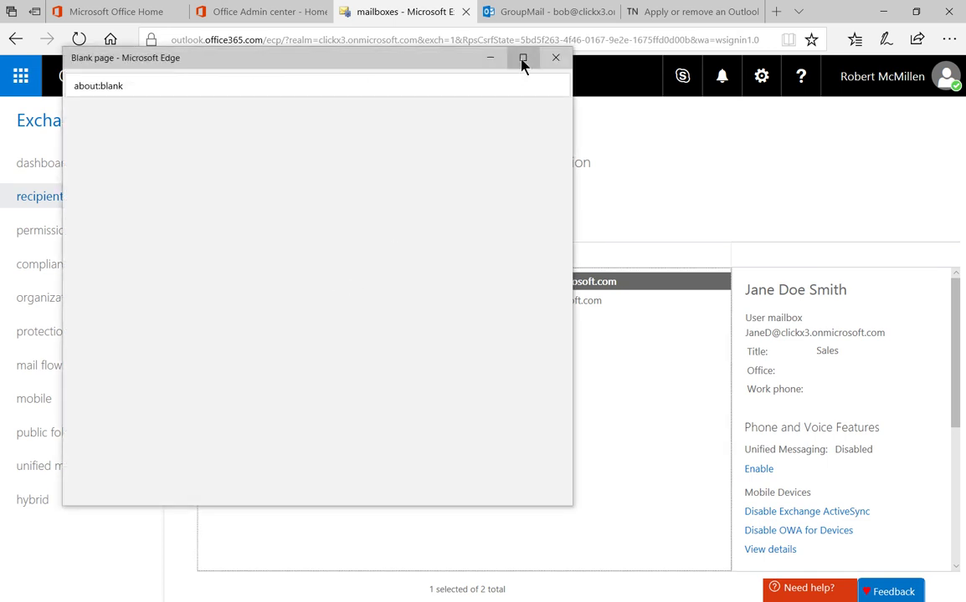
click(523, 60)
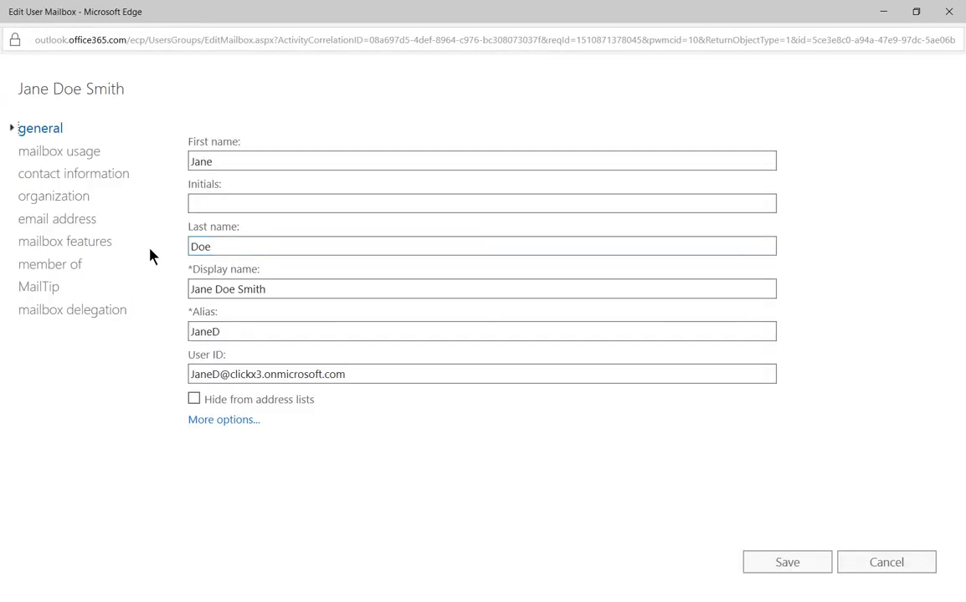
click(77, 242)
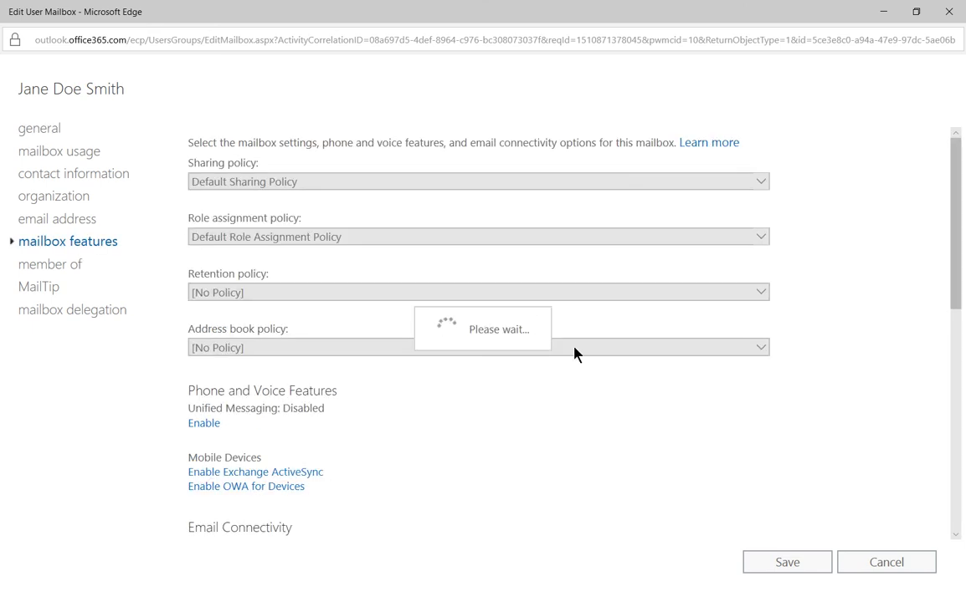
key(Return)
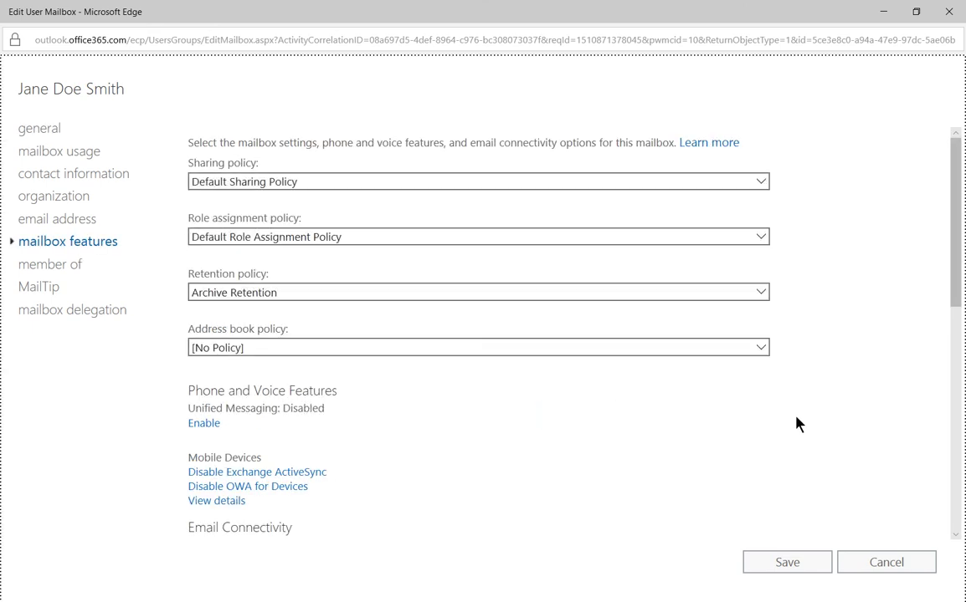
Set the mailbox's retention policy to AutoDelete and save the mailbox settings.
click(767, 292)
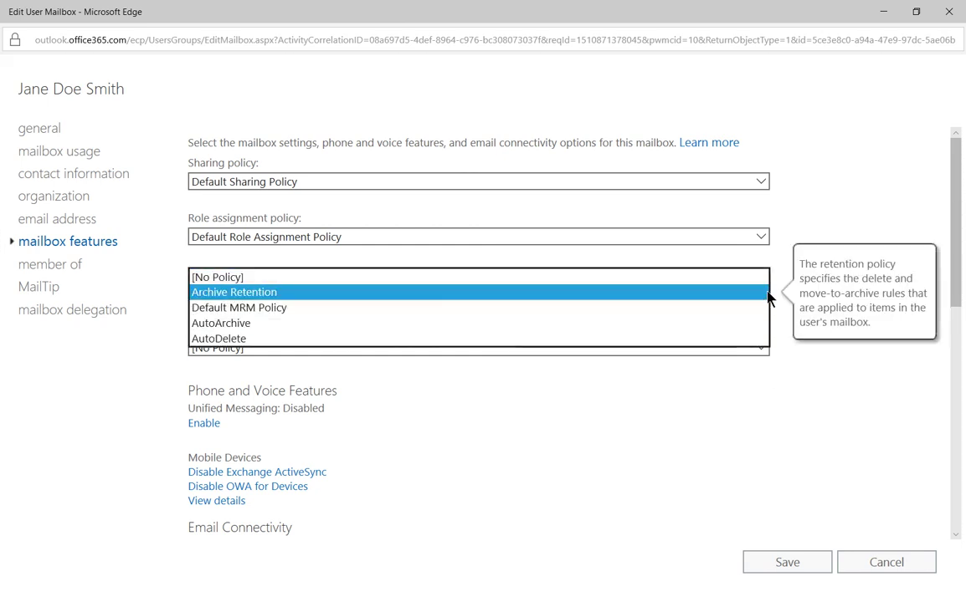
click(562, 342)
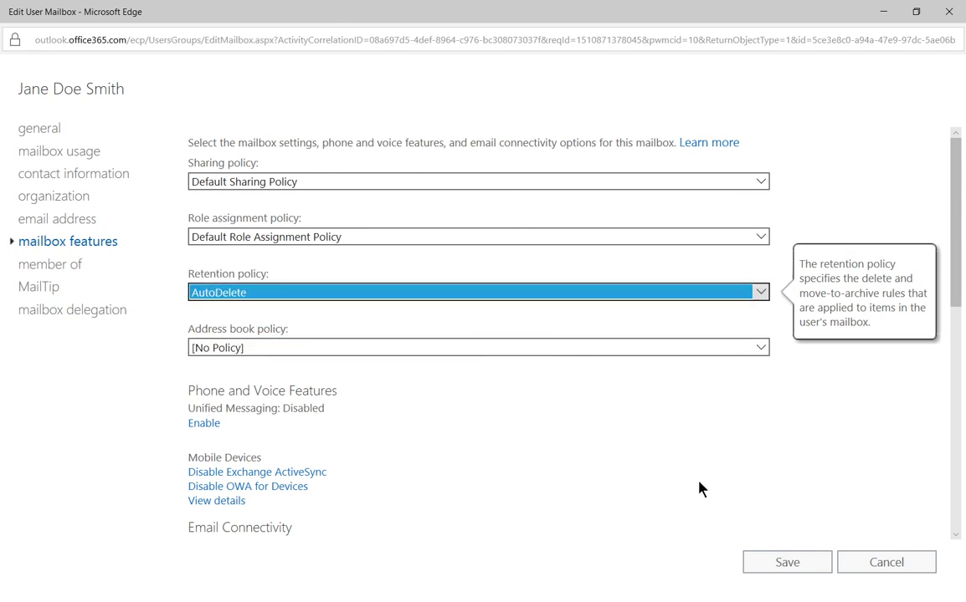
click(787, 563)
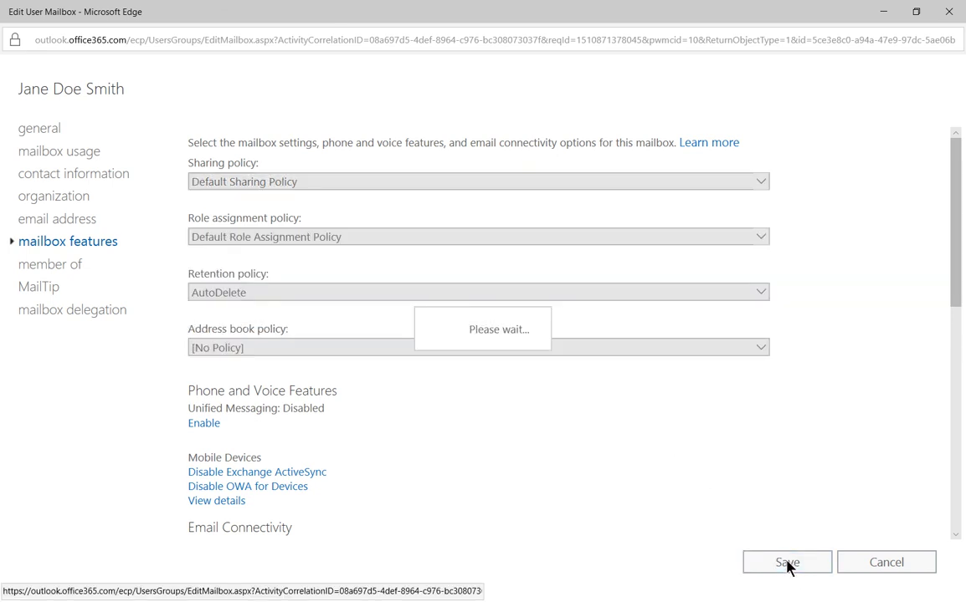